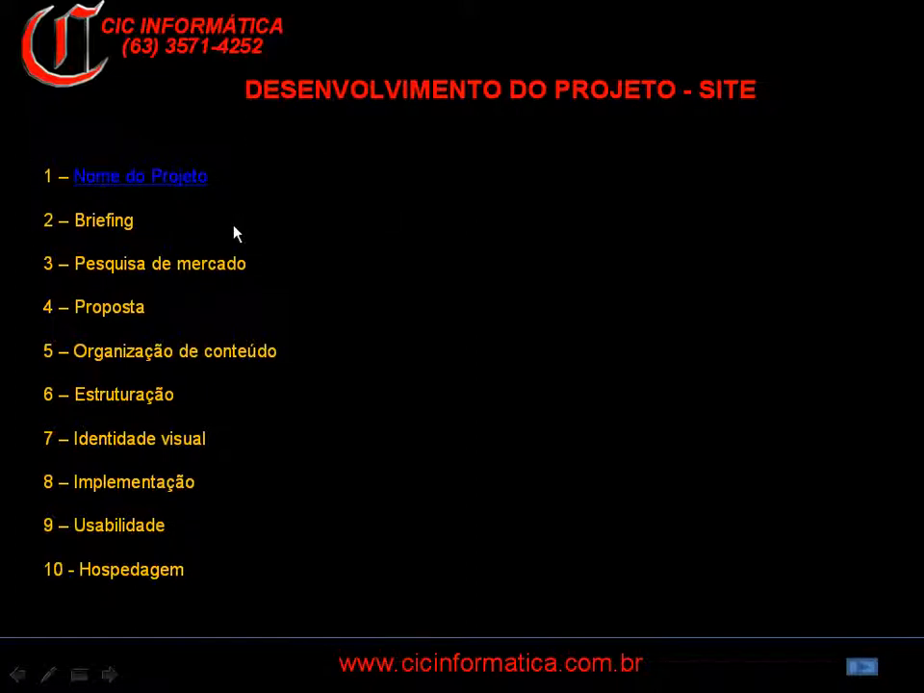
# Step: Open the "Nome do Projeto" link from the slide and examine the CIC Informática site's domain name and course list
pyautogui.click(158, 183)
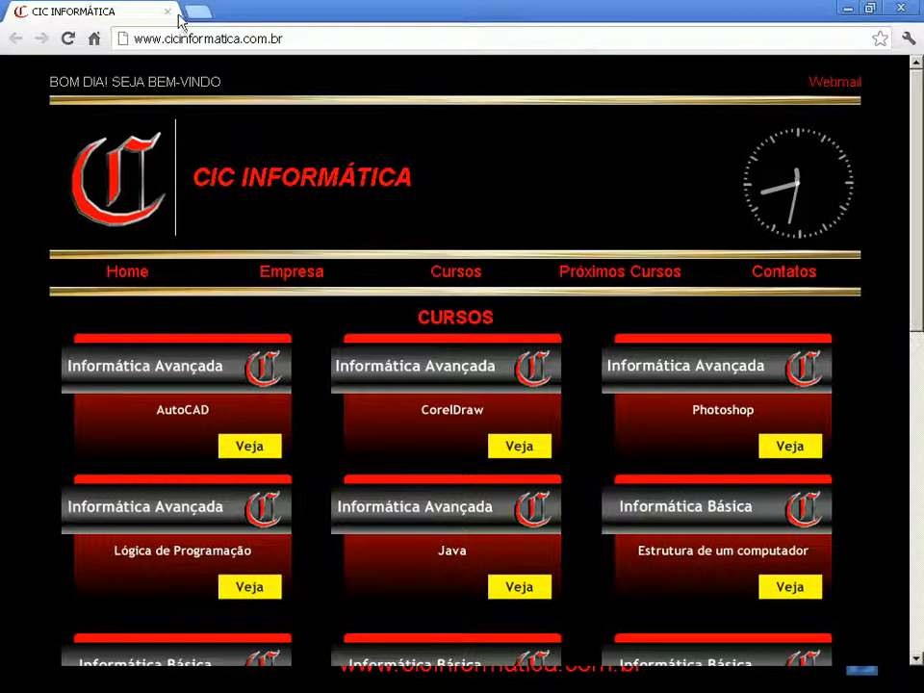
pyautogui.moveTo(134, 38); pyautogui.dragTo(336, 42)
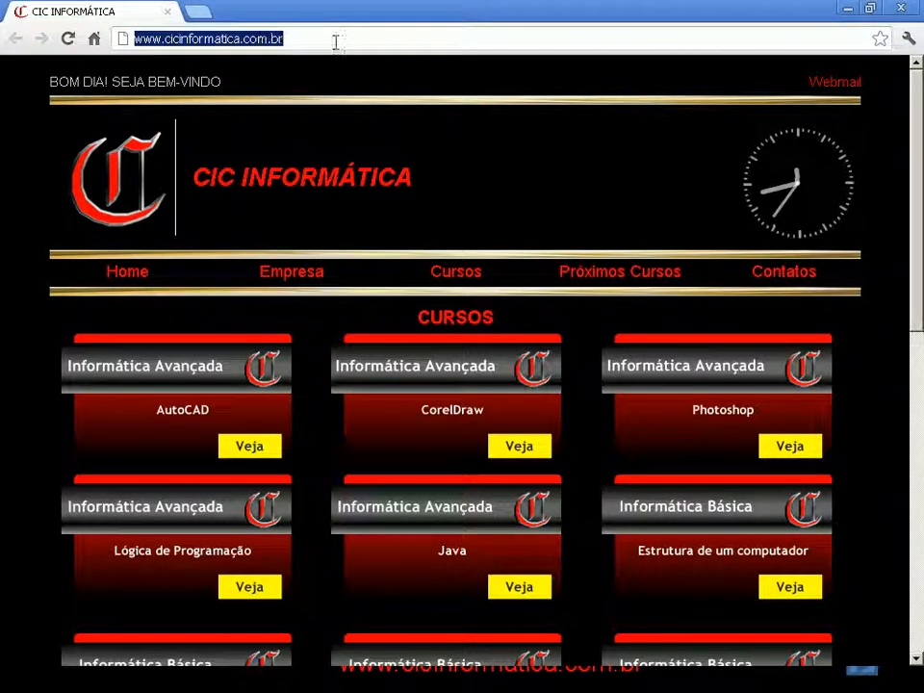
pyautogui.click(336, 42)
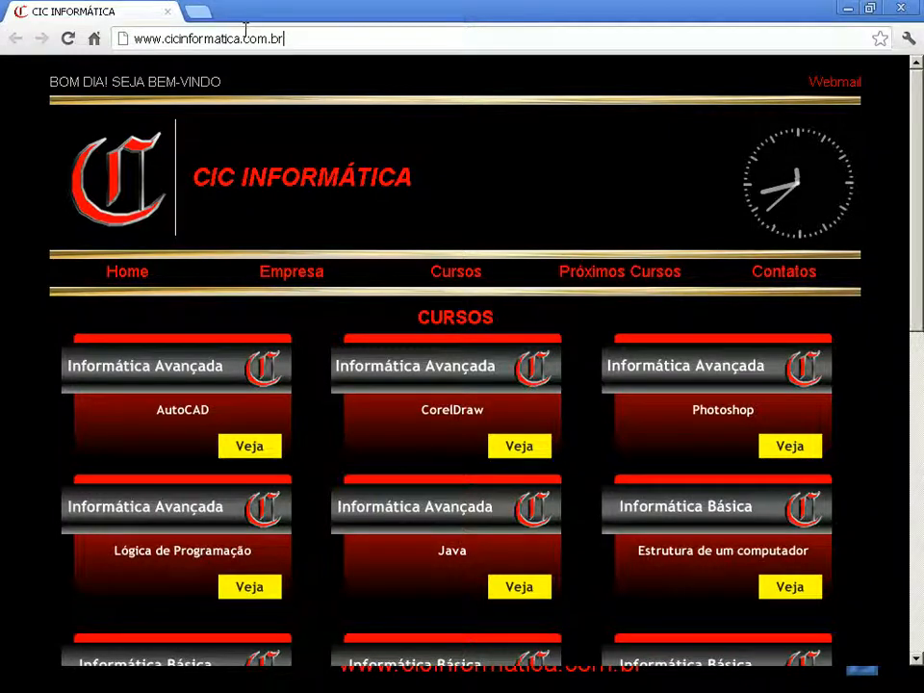
pyautogui.moveTo(164, 39); pyautogui.dragTo(240, 39)
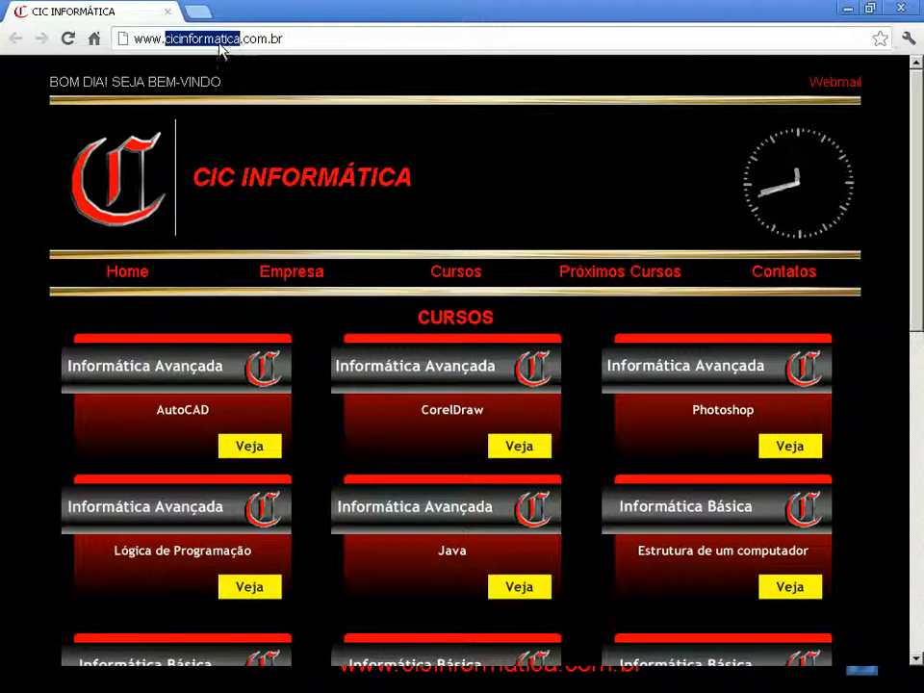
pyautogui.click(293, 39)
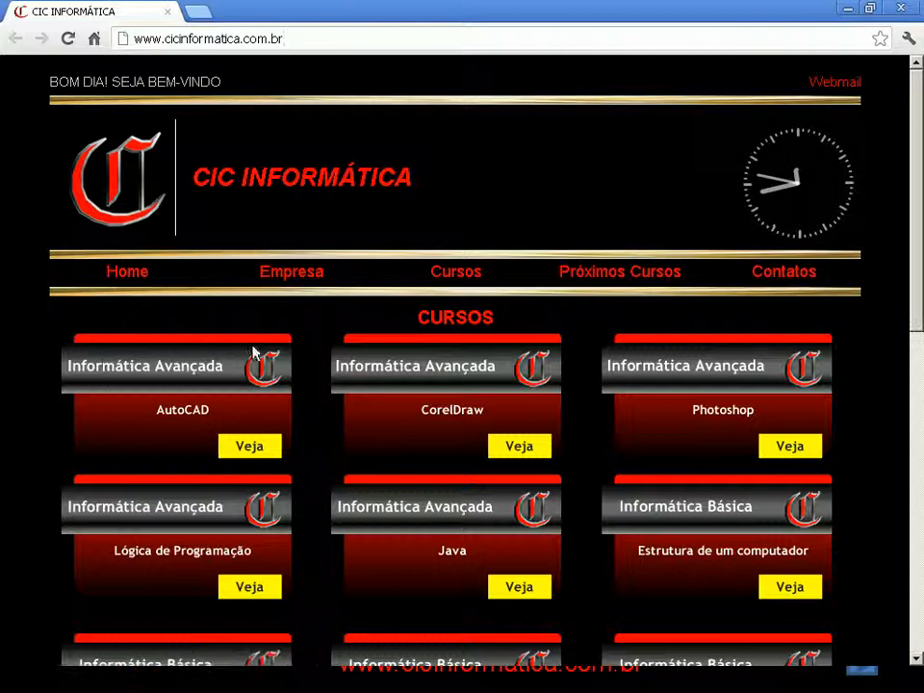
pyautogui.scroll(-6, 326, 375)
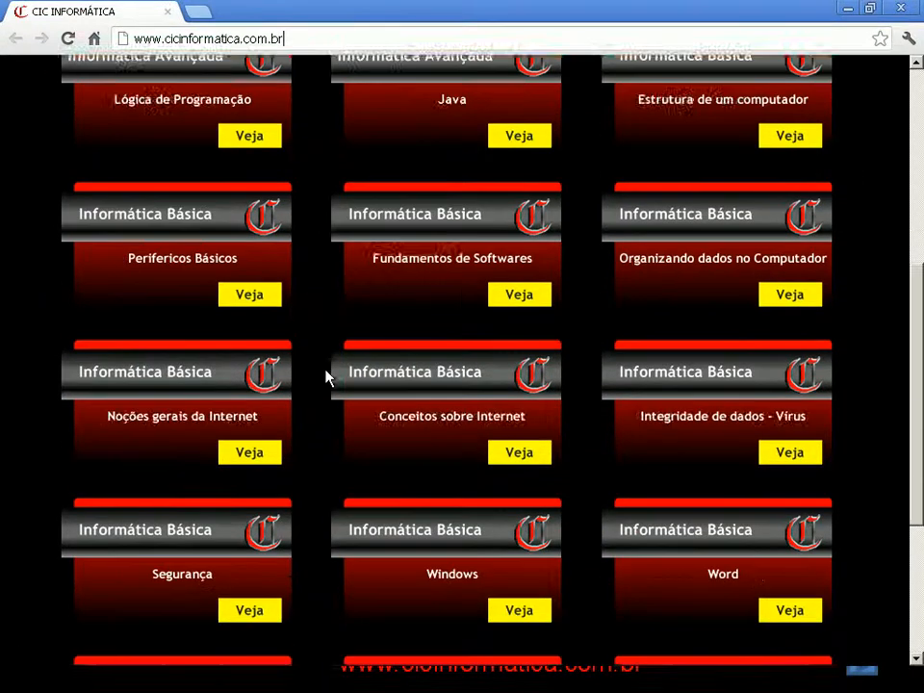
pyautogui.scroll(7, 326, 375)
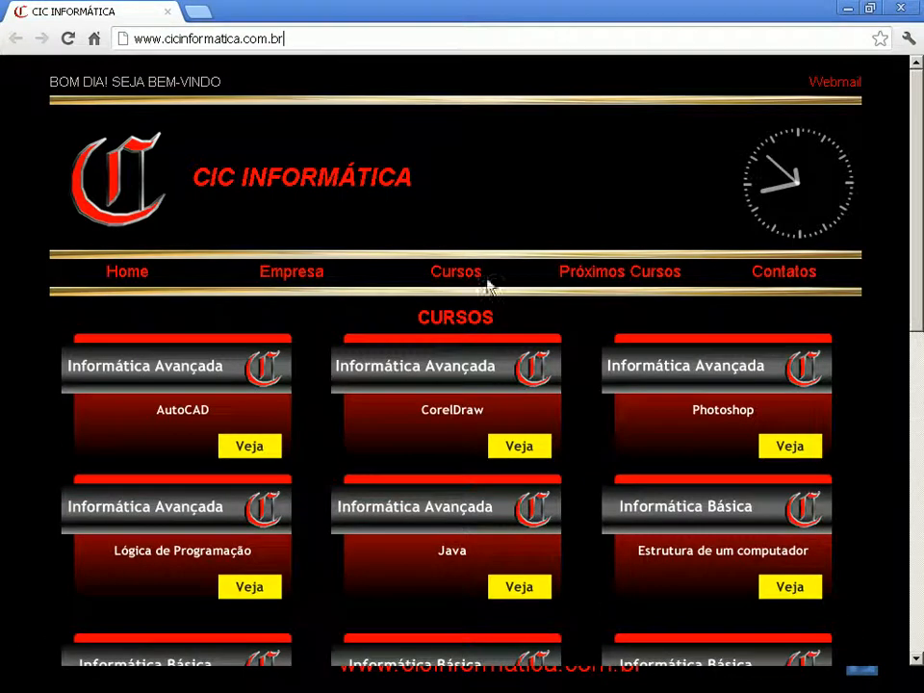
# Step: Compare the site's full web address with the CIC INFORMÁTICA heading on the page
pyautogui.moveTo(299, 39); pyautogui.dragTo(125, 39)
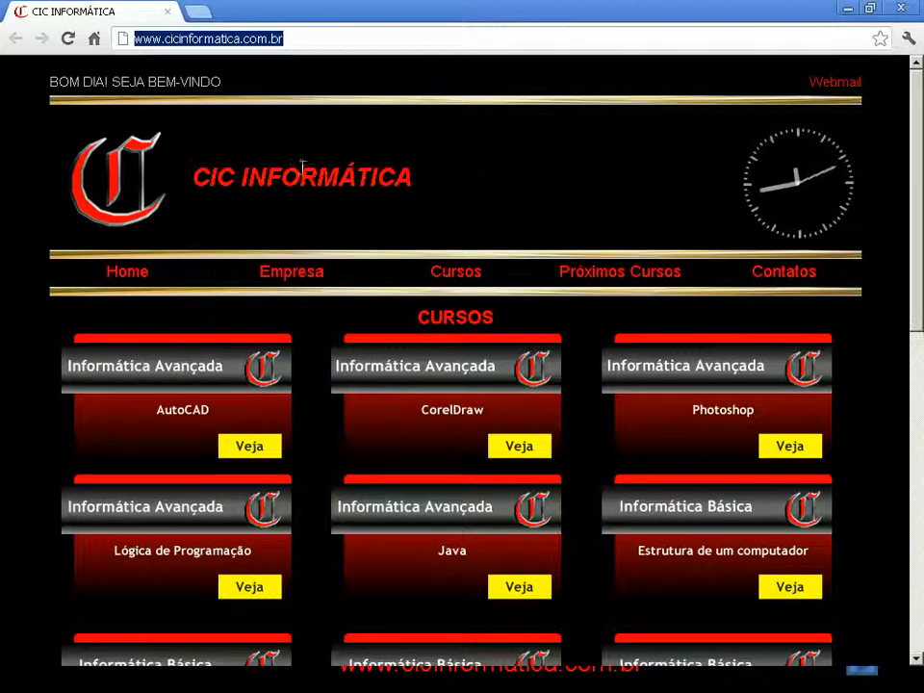
pyautogui.moveTo(191, 177); pyautogui.dragTo(428, 177)
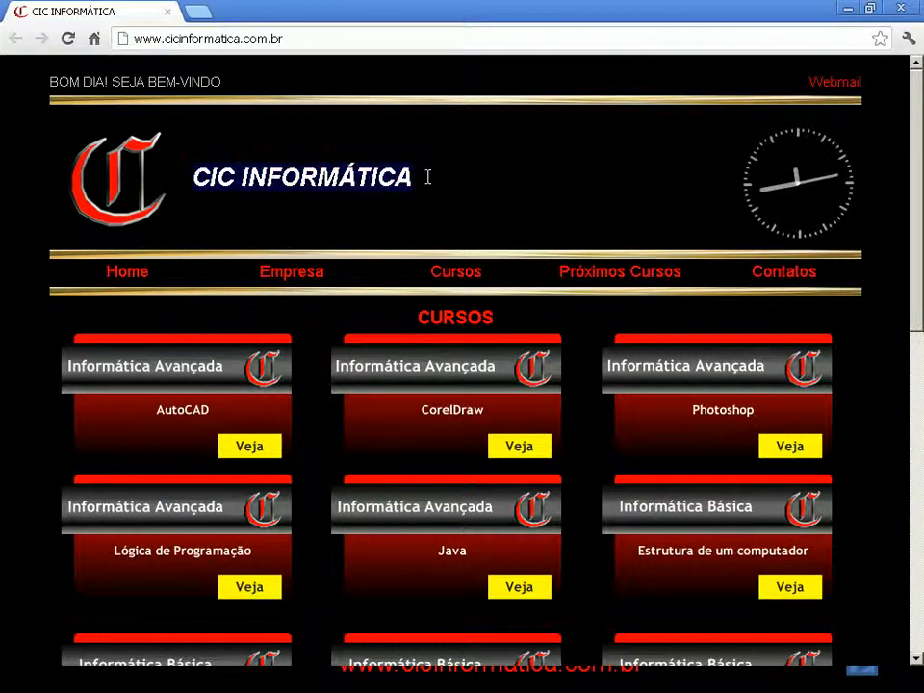
pyautogui.click(427, 181)
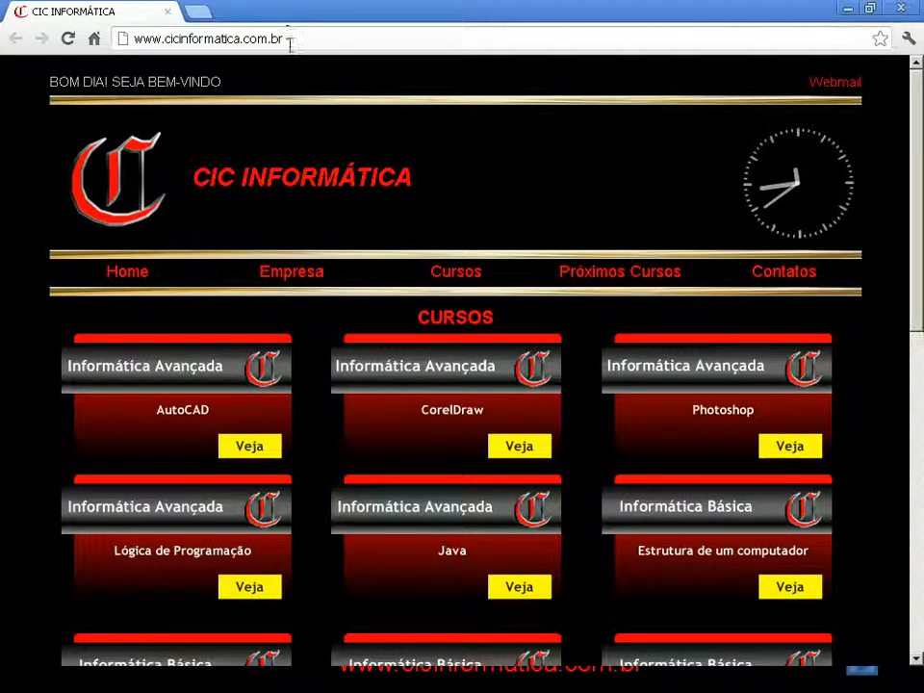
pyautogui.moveTo(302, 37); pyautogui.dragTo(133, 38)
pyautogui.click(136, 37)
pyautogui.click(342, 33)
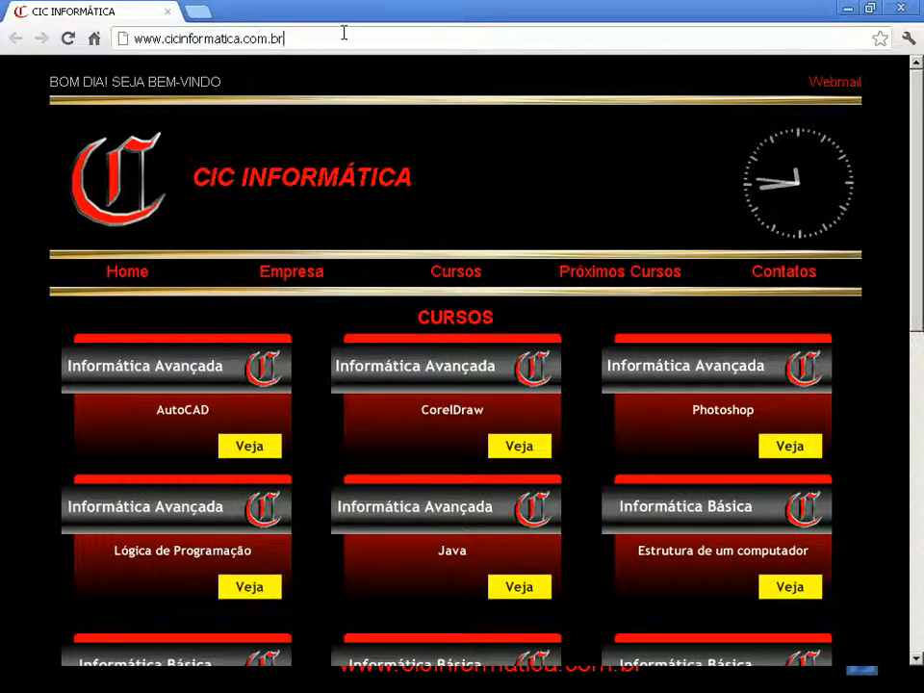
# Step: Return to the slideshow and open the "Registro do domínio do Site – Nacional / Comercial" link on the following slide
pyautogui.click(900, 9)
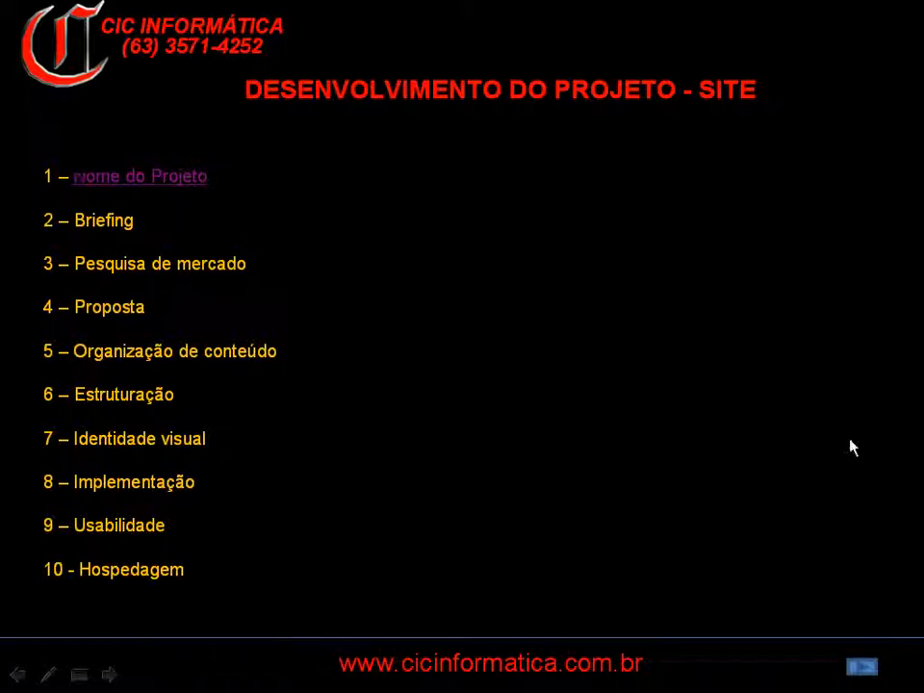
pyautogui.click(867, 669)
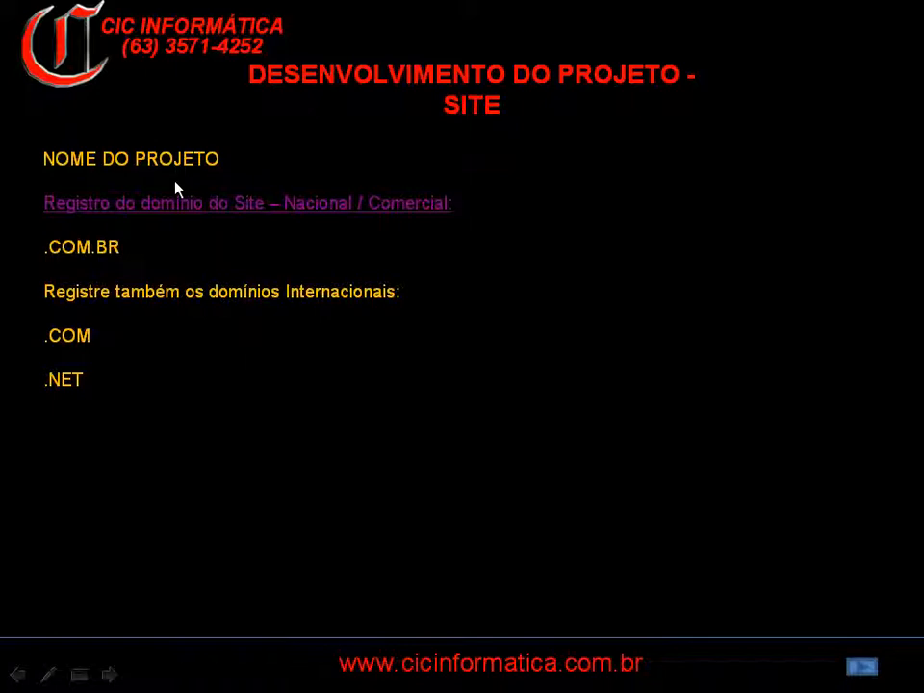
pyautogui.click(212, 204)
pyautogui.click(213, 203)
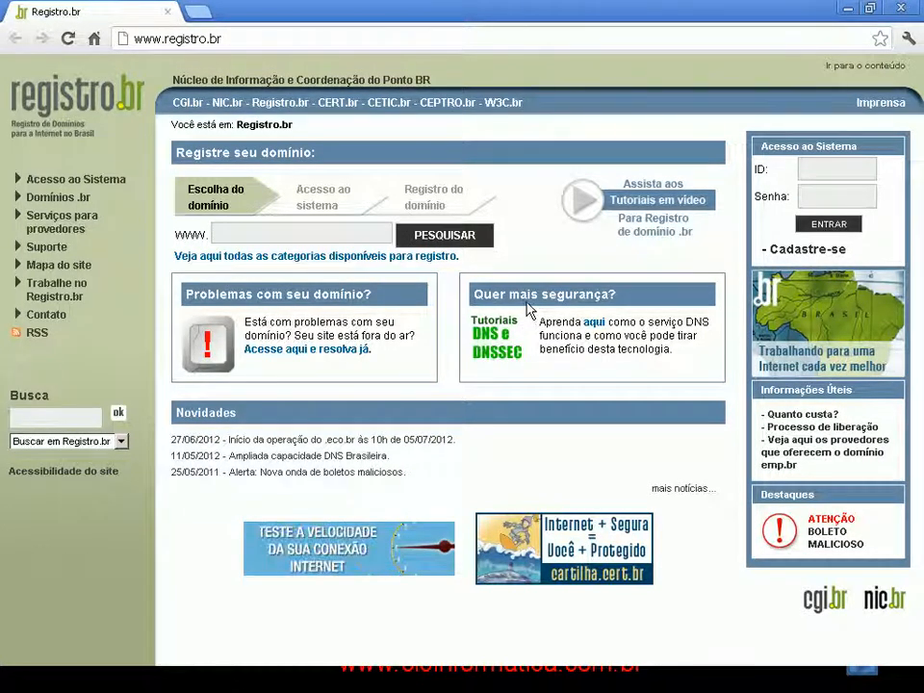
# Step: Search Registro.br for the availability of the domain hidrobombas.com.br
pyautogui.click(232, 234)
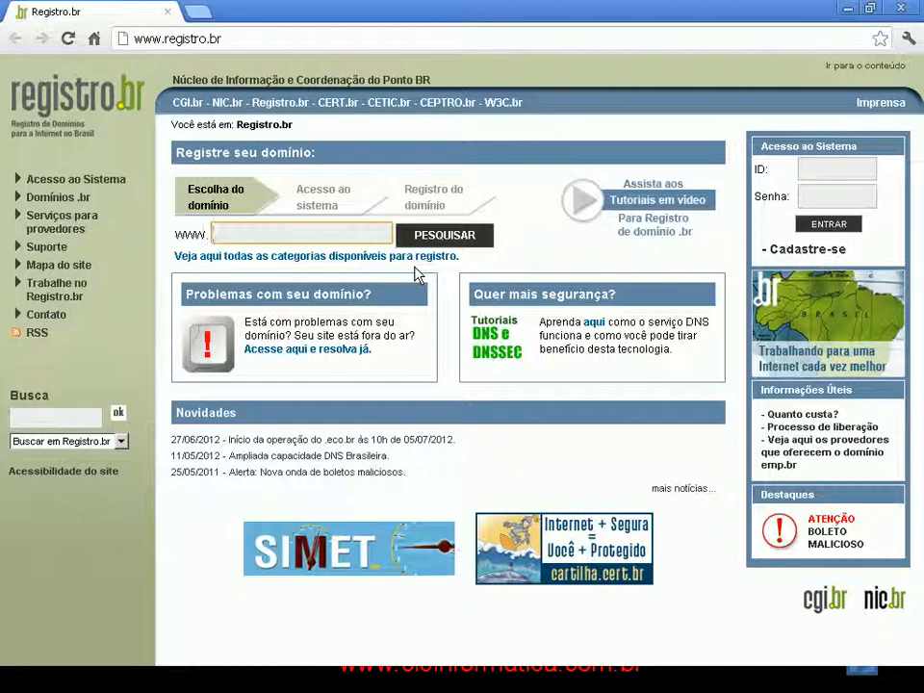
pyautogui.write('hidrob')
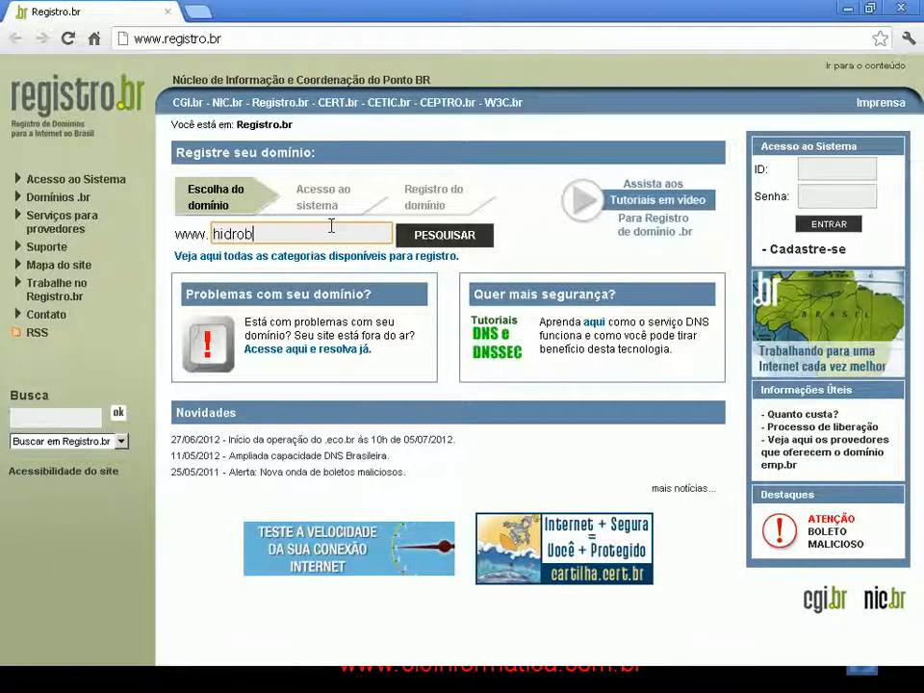
pyautogui.write('ombas')
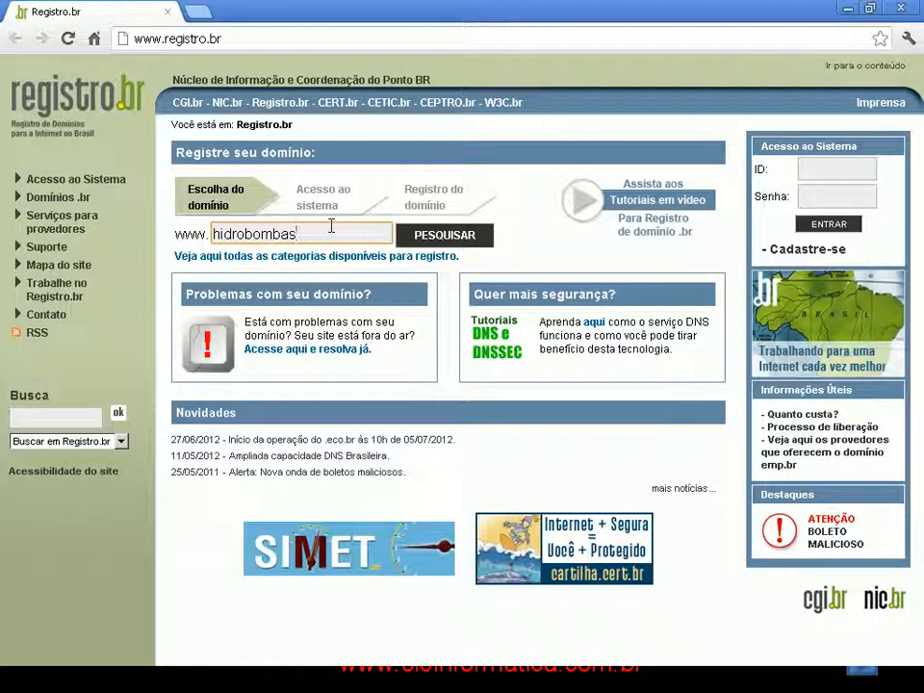
pyautogui.write('.')
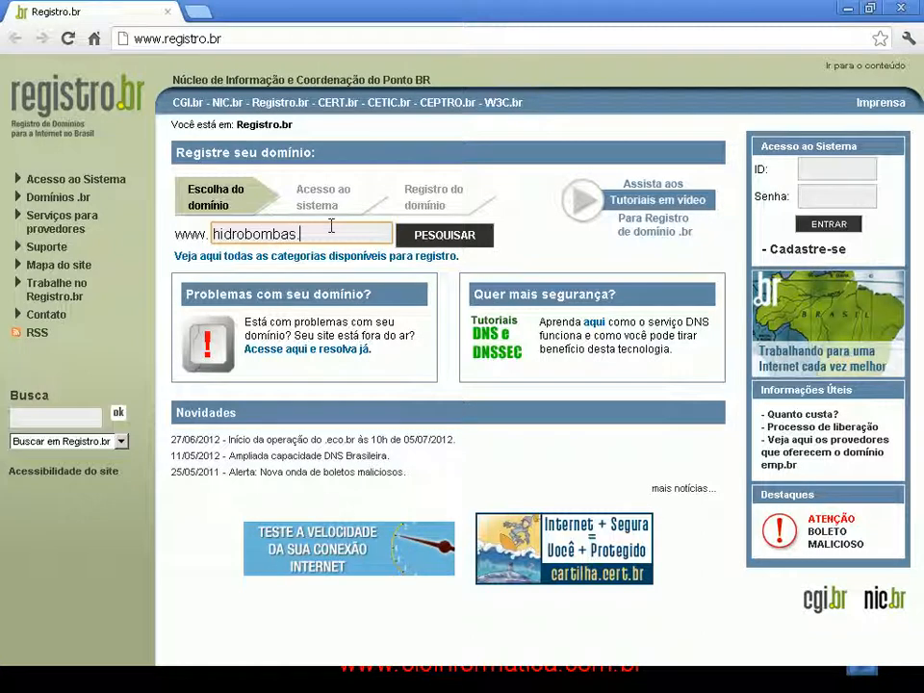
pyautogui.write('com.br')
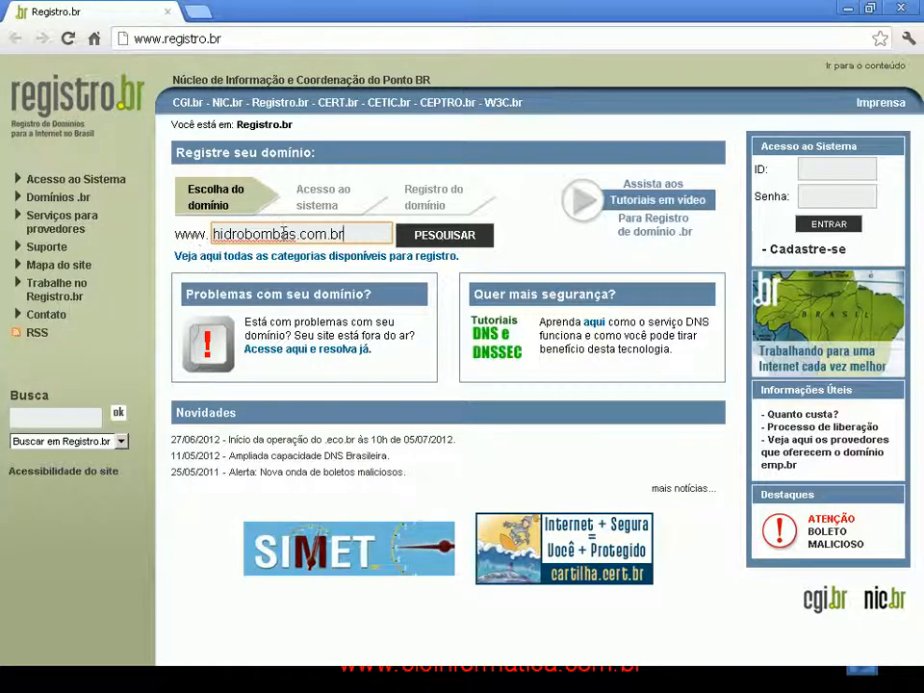
pyautogui.moveTo(295, 235); pyautogui.dragTo(212, 233)
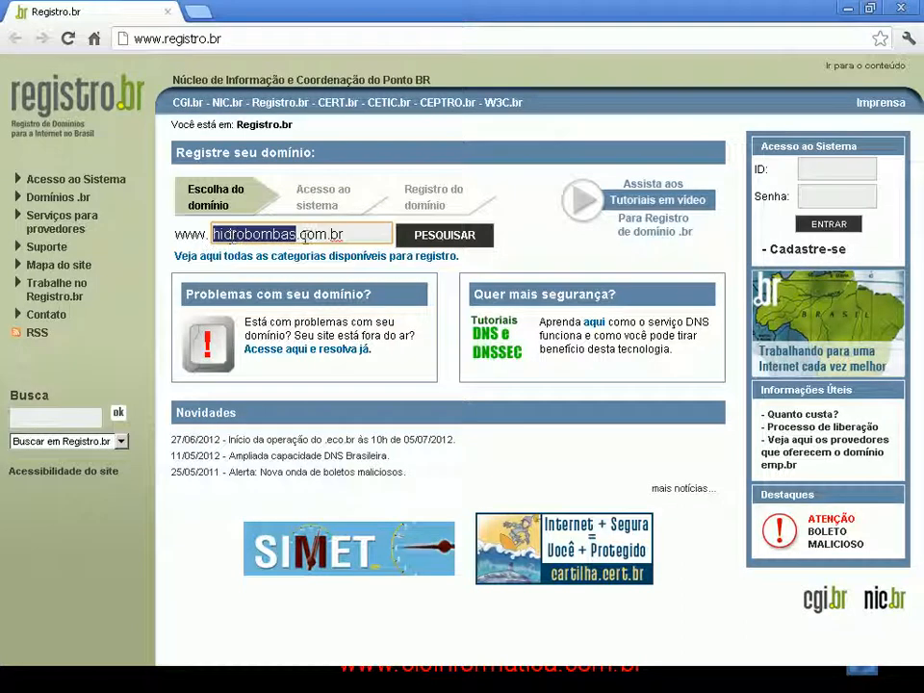
pyautogui.moveTo(361, 233); pyautogui.dragTo(312, 234)
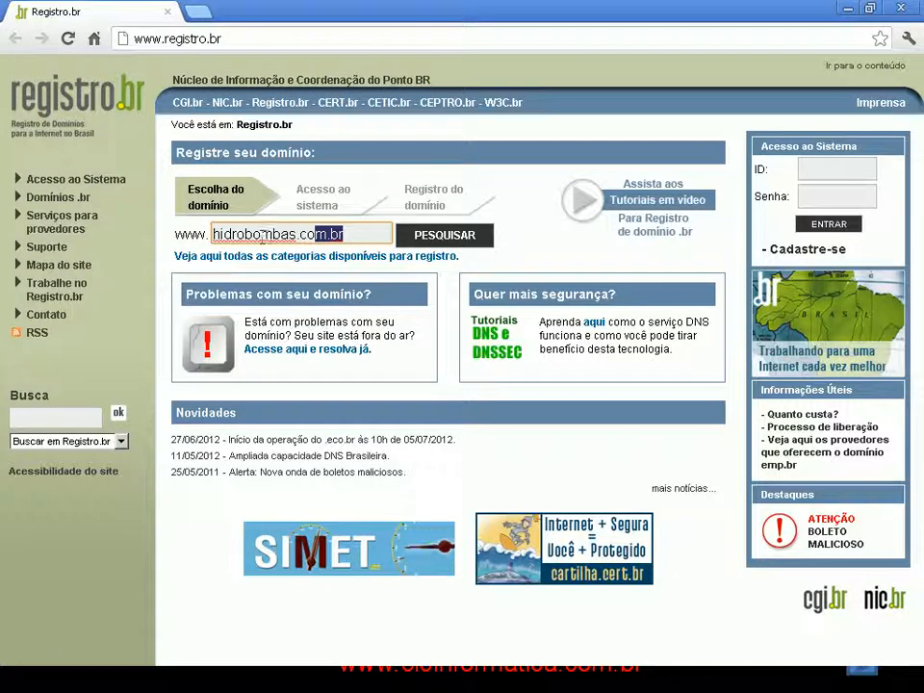
pyautogui.click(446, 238)
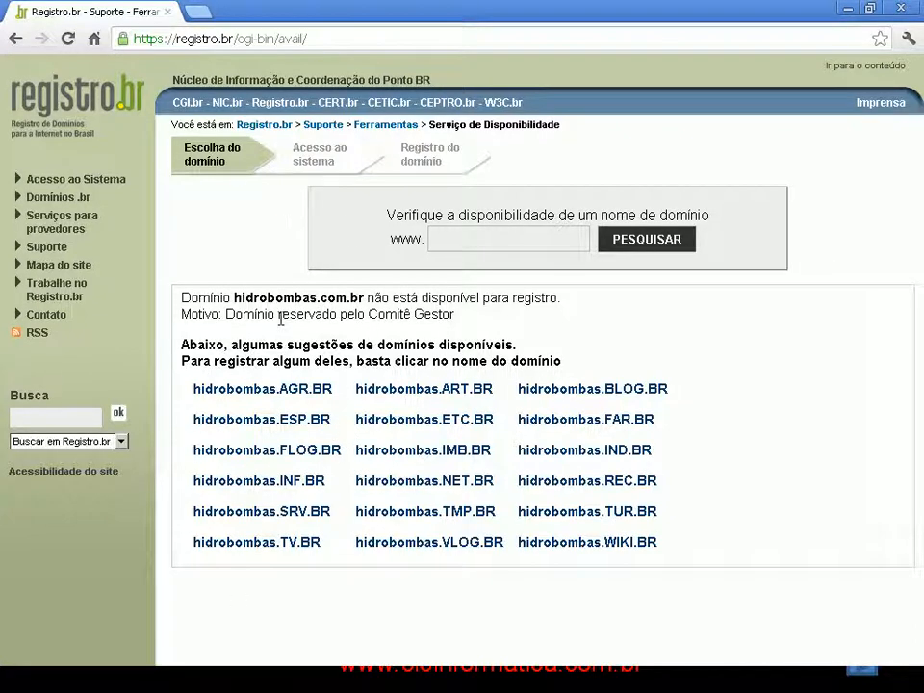
# Step: Search for the availability of the domain hidrobombaspalmas.com.br
pyautogui.click(492, 231)
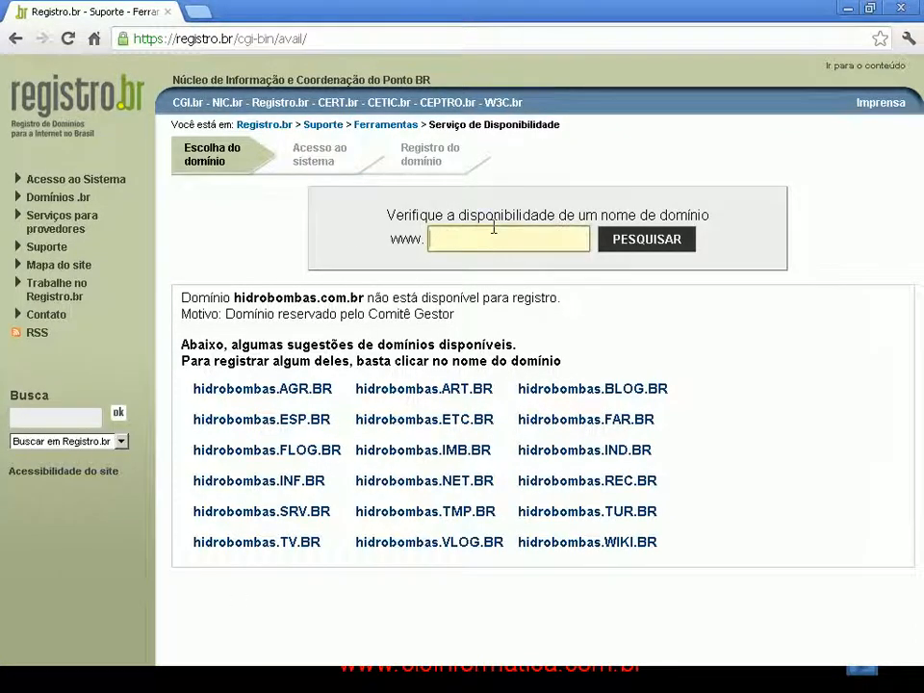
pyautogui.write('hidr')
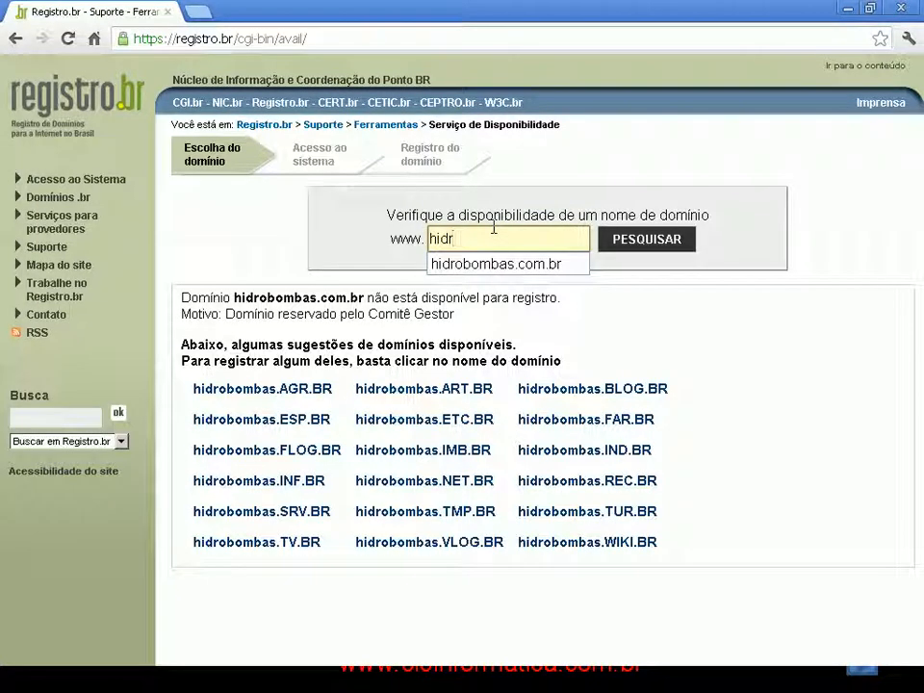
pyautogui.press('Down')
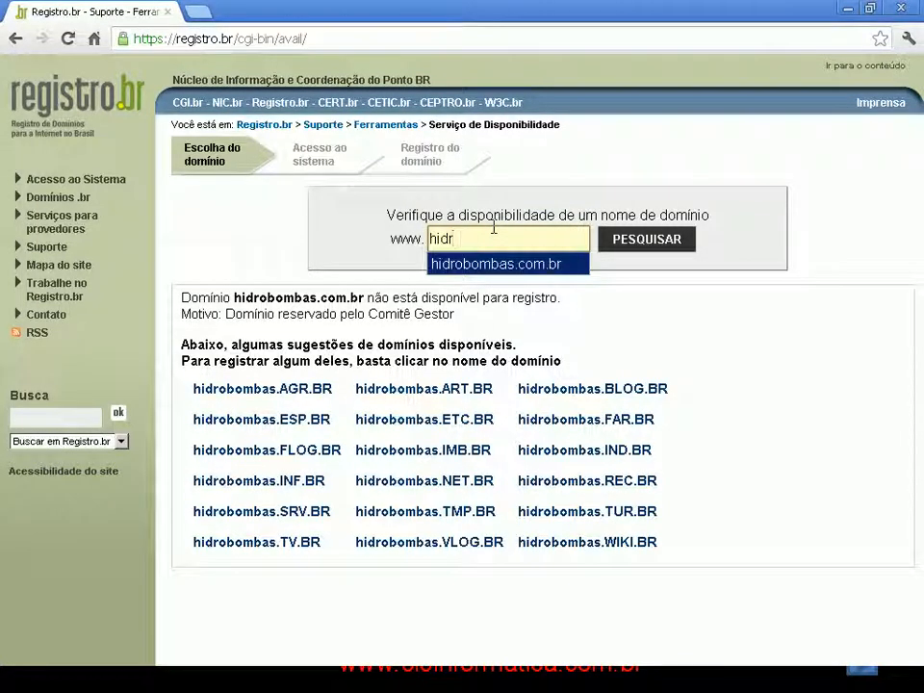
pyautogui.press('Return')
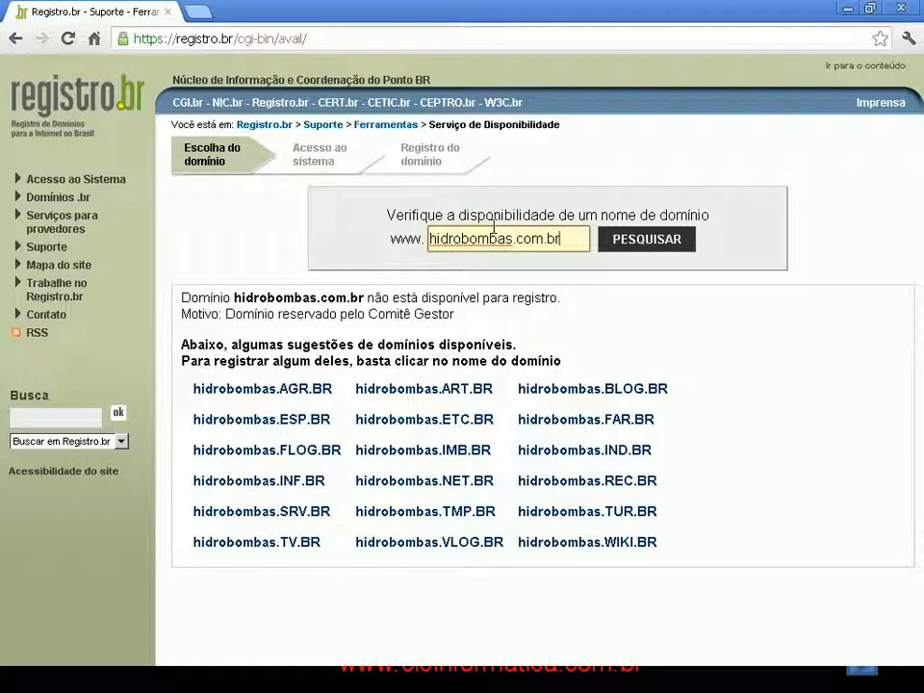
pyautogui.press('Left')
pyautogui.press('Left')
pyautogui.press('Left')
pyautogui.press('Left')
pyautogui.write('palmas')
pyautogui.click(655, 242)
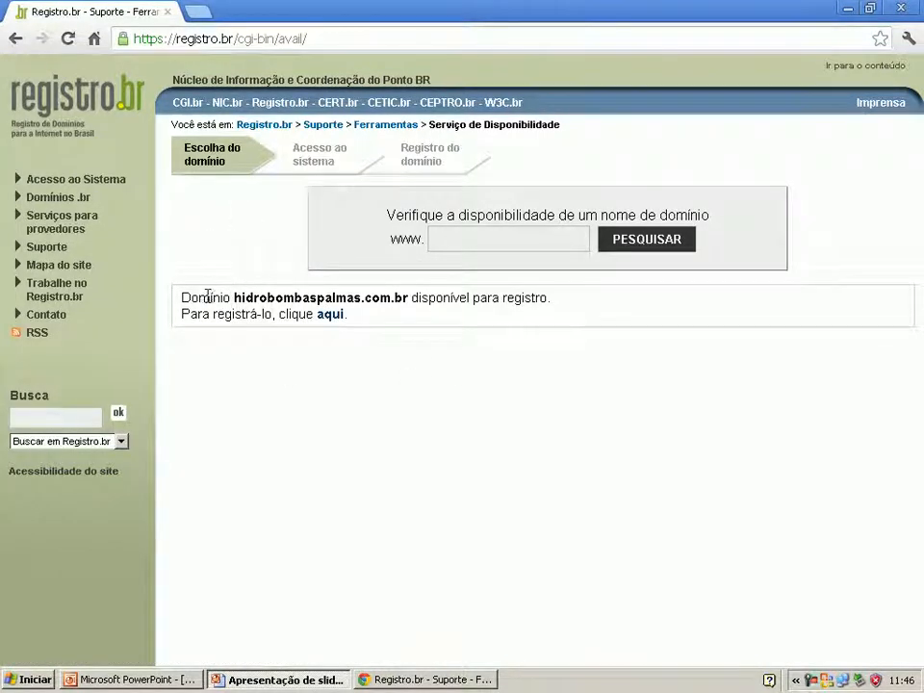
# Step: Proceed to the registration of hidrobombaspalmas.com.br and look over the ID and Senha fields of the authentication form
pyautogui.moveTo(235, 301); pyautogui.dragTo(404, 298)
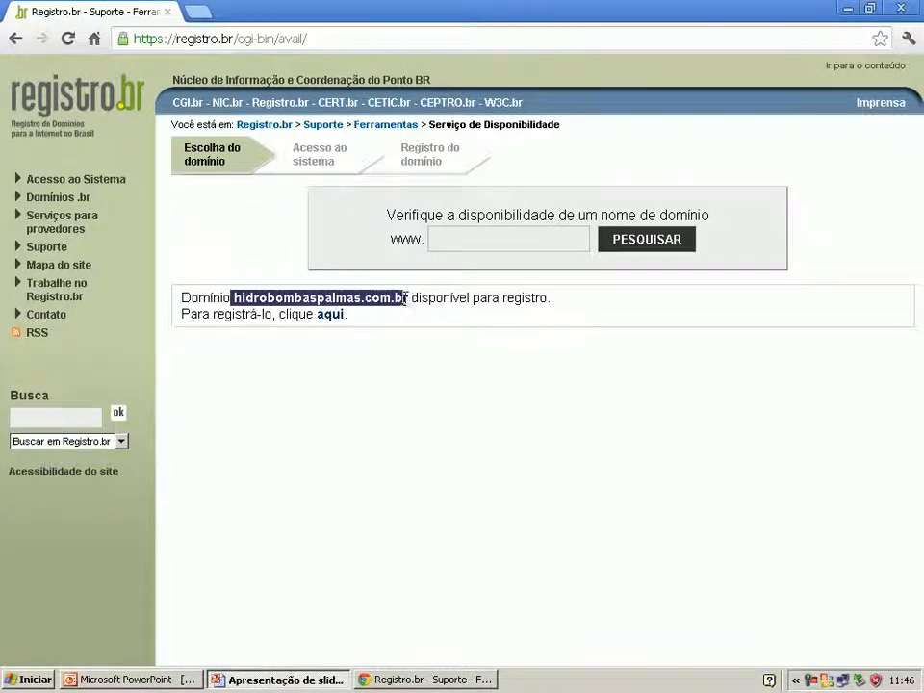
pyautogui.click(329, 318)
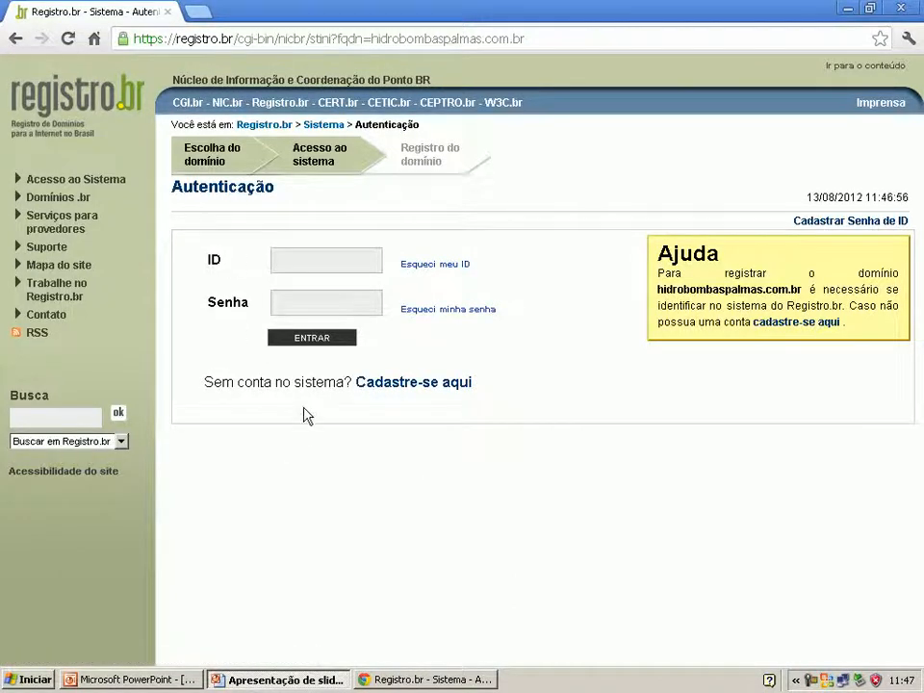
pyautogui.click(308, 264)
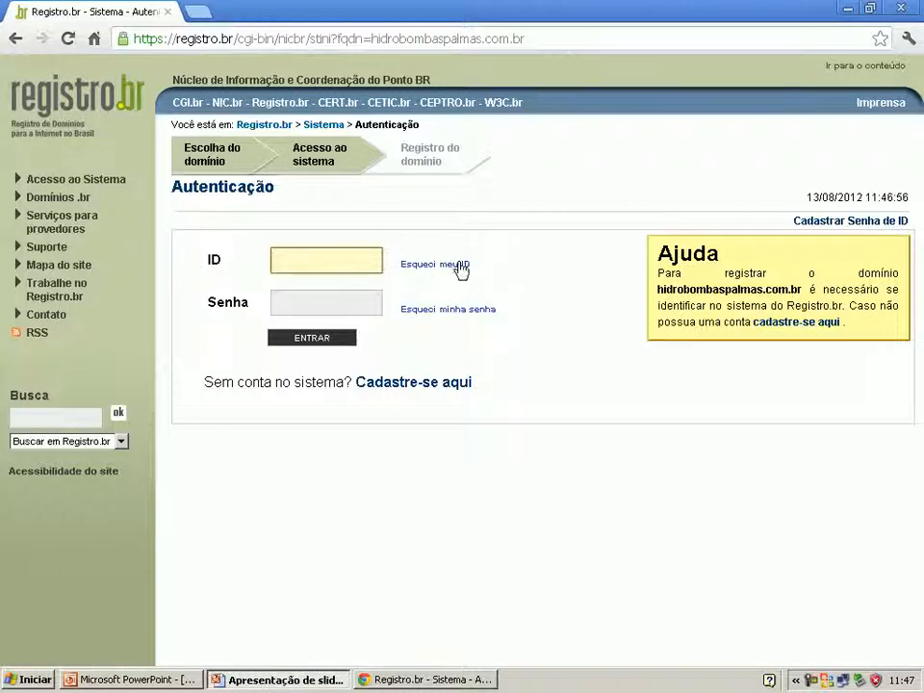
pyautogui.click(314, 302)
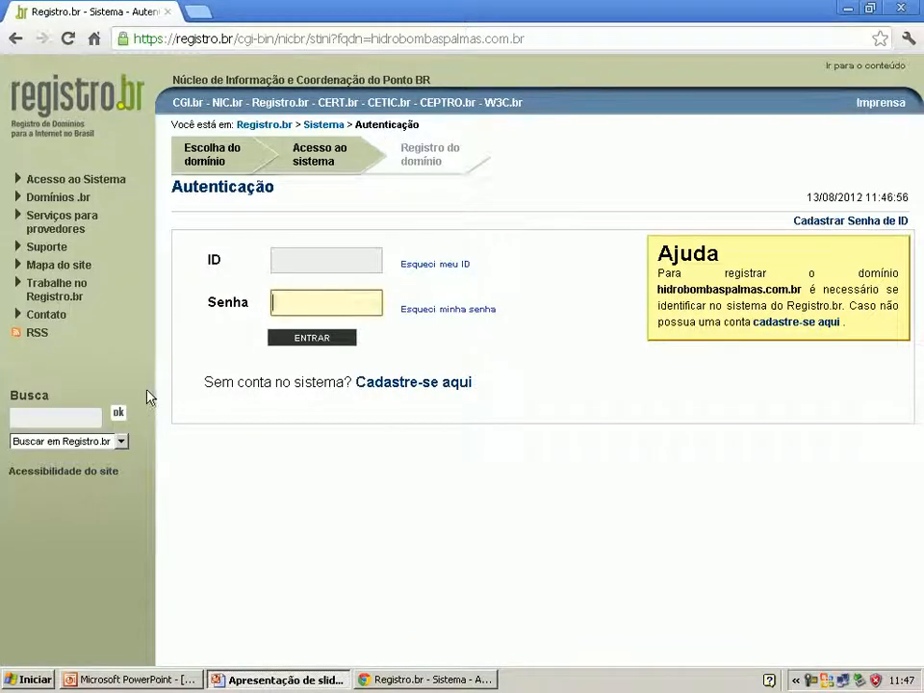
# Step: Go to the website locaweb.com.br
pyautogui.click(245, 41)
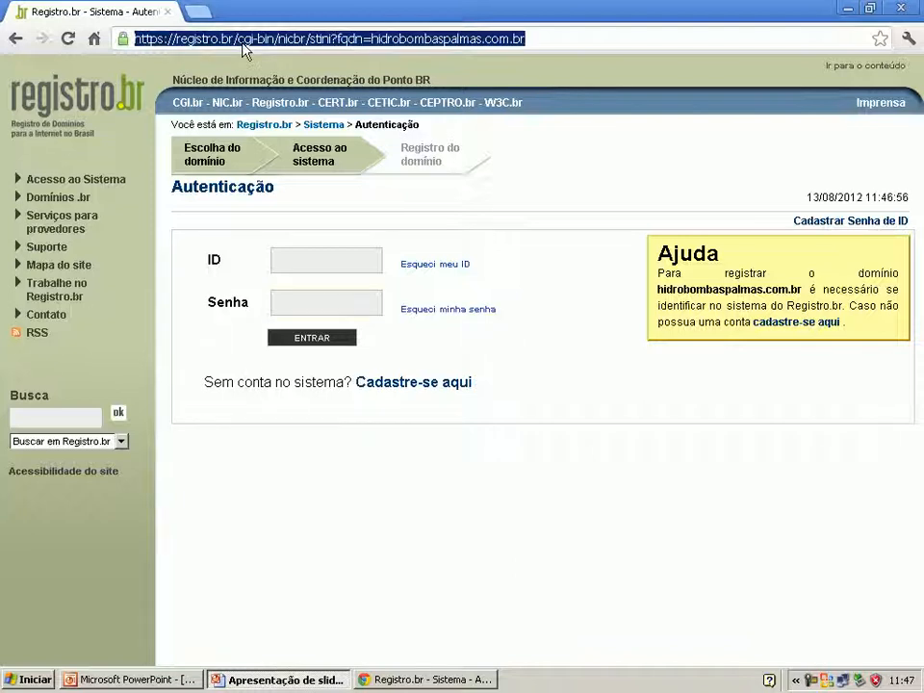
pyautogui.write('locaweb')
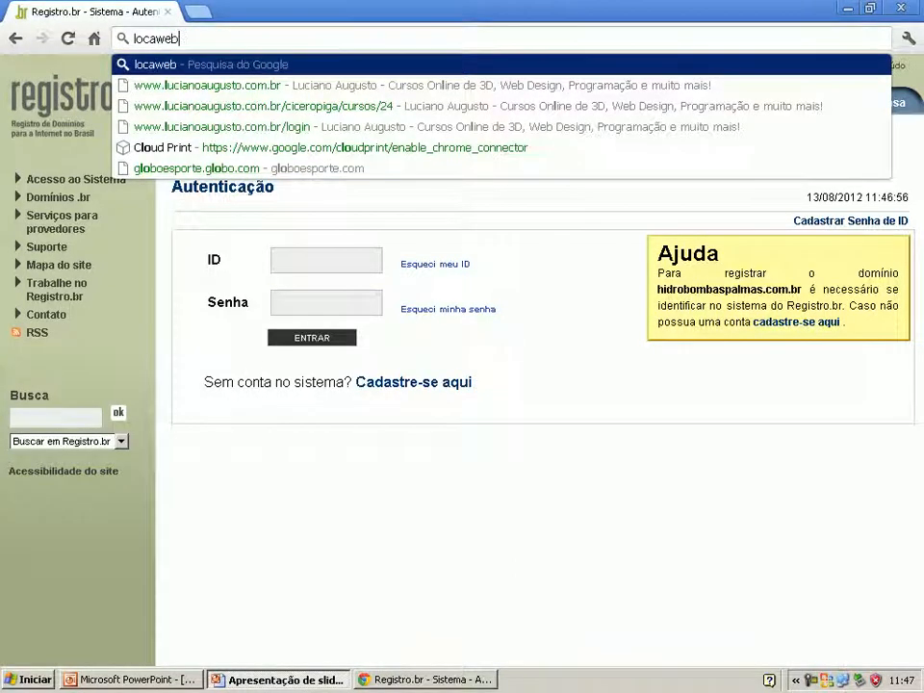
pyautogui.write('.com.br')
pyautogui.press('Return')
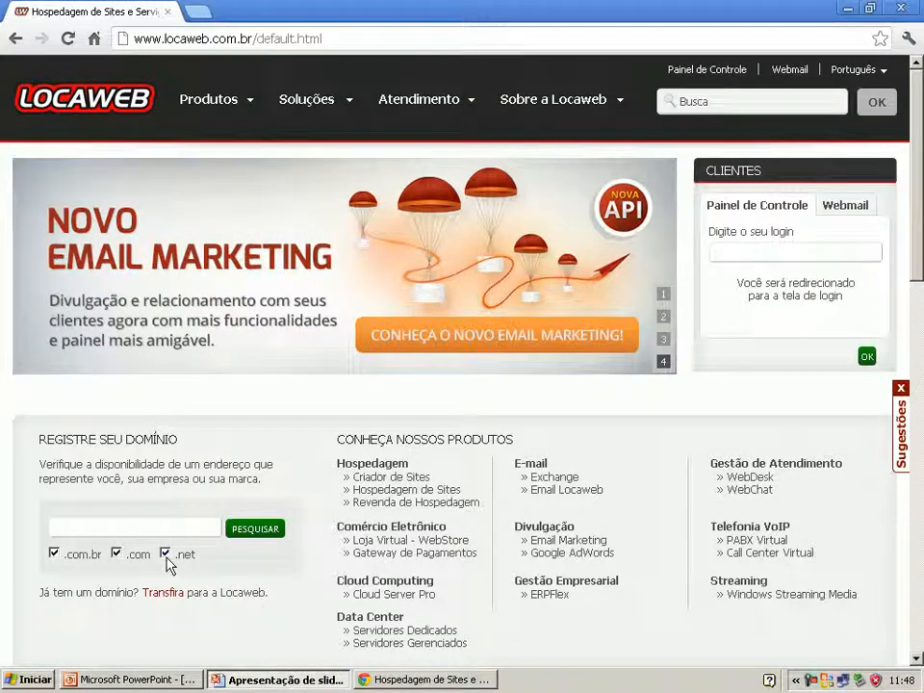
# Step: Search Locaweb for the availability of hidrobombaspalmas with the .com.br, .com and .net extensions and look over the results
pyautogui.click(70, 528)
pyautogui.write('hi')
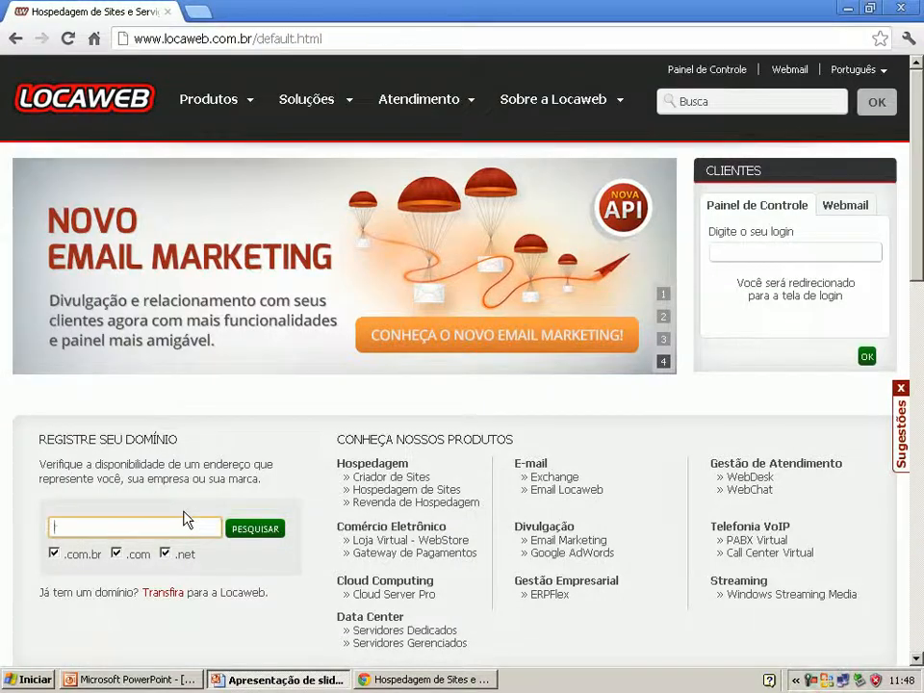
pyautogui.write('drobombaspalmas')
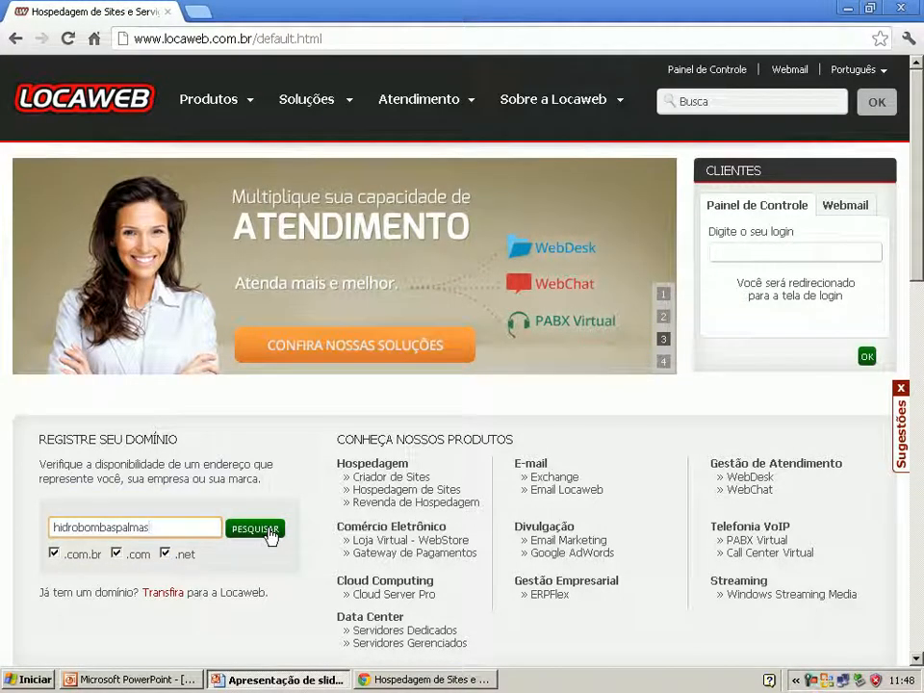
pyautogui.click(269, 532)
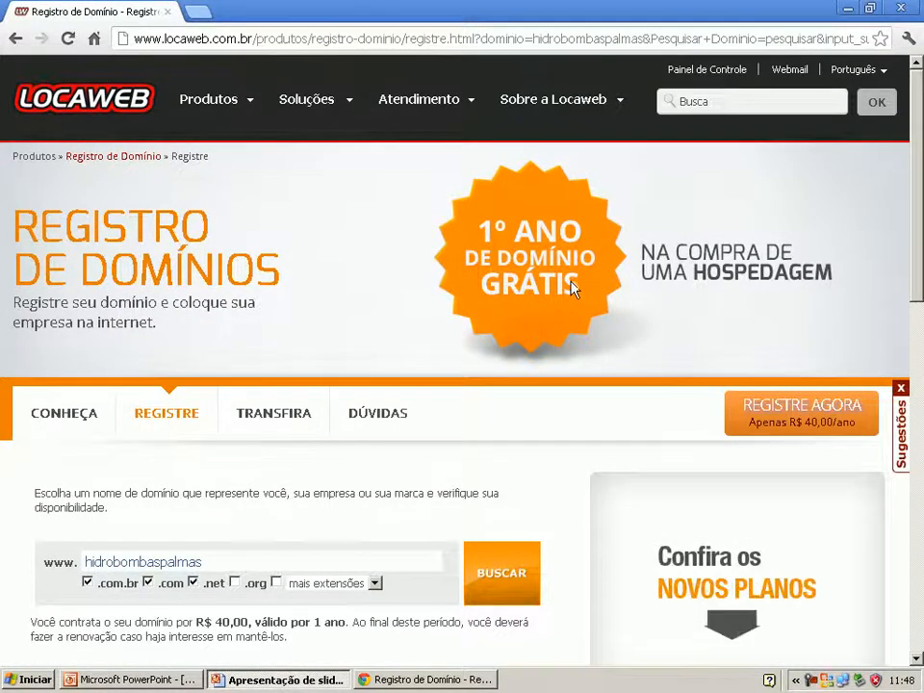
pyautogui.scroll(-5, 347, 252)
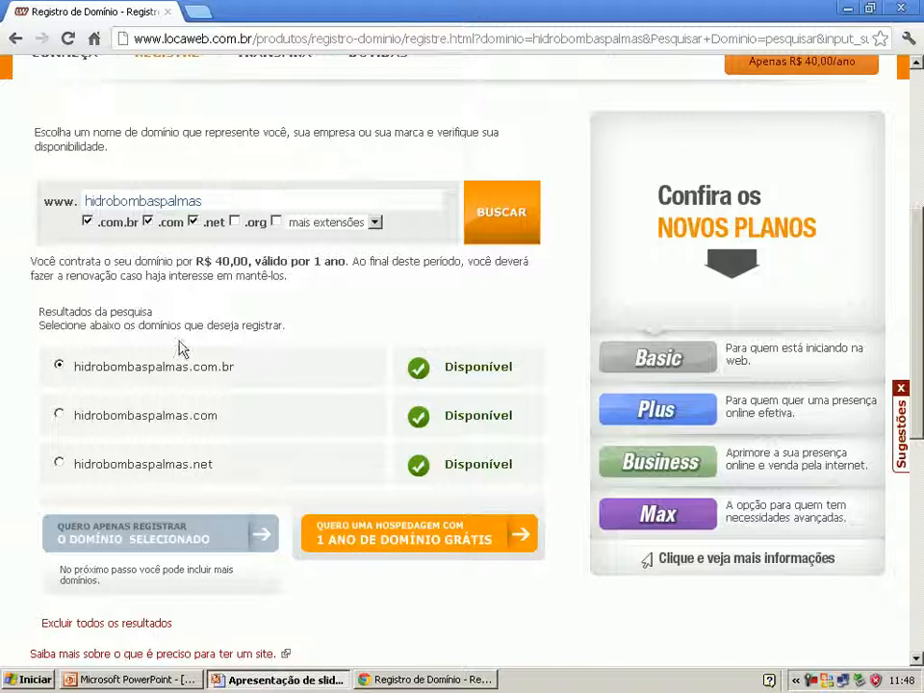
pyautogui.scroll(4, 179, 348)
pyautogui.scroll(-3, 179, 349)
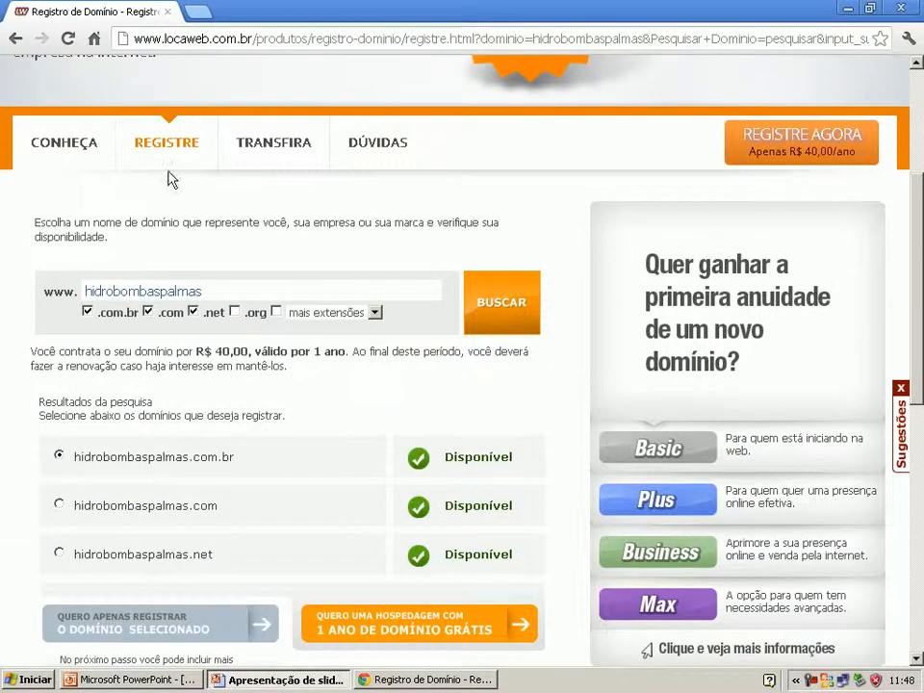
pyautogui.scroll(3, 173, 177)
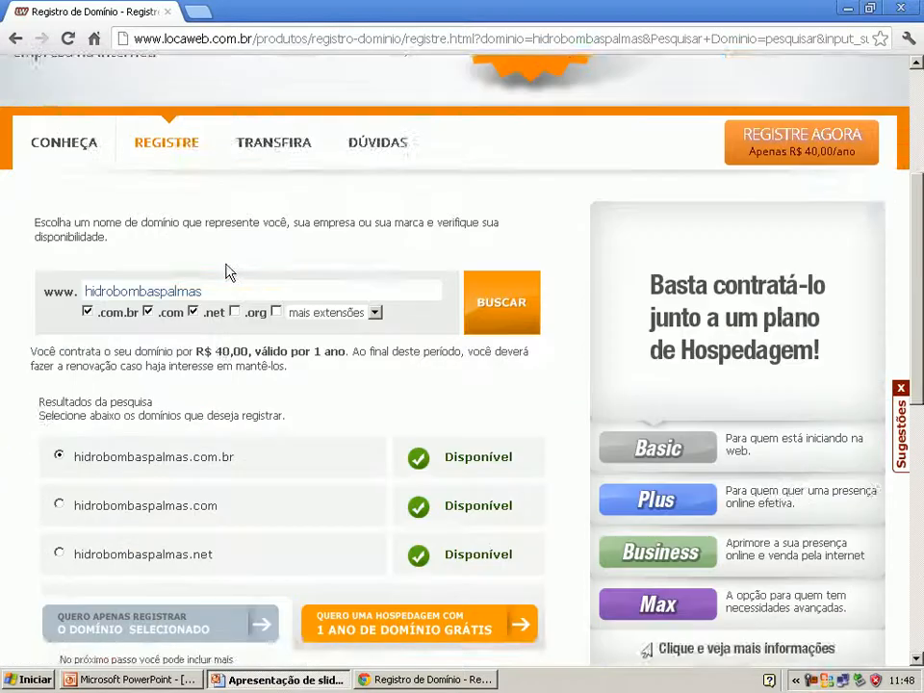
pyautogui.scroll(-3, 168, 192)
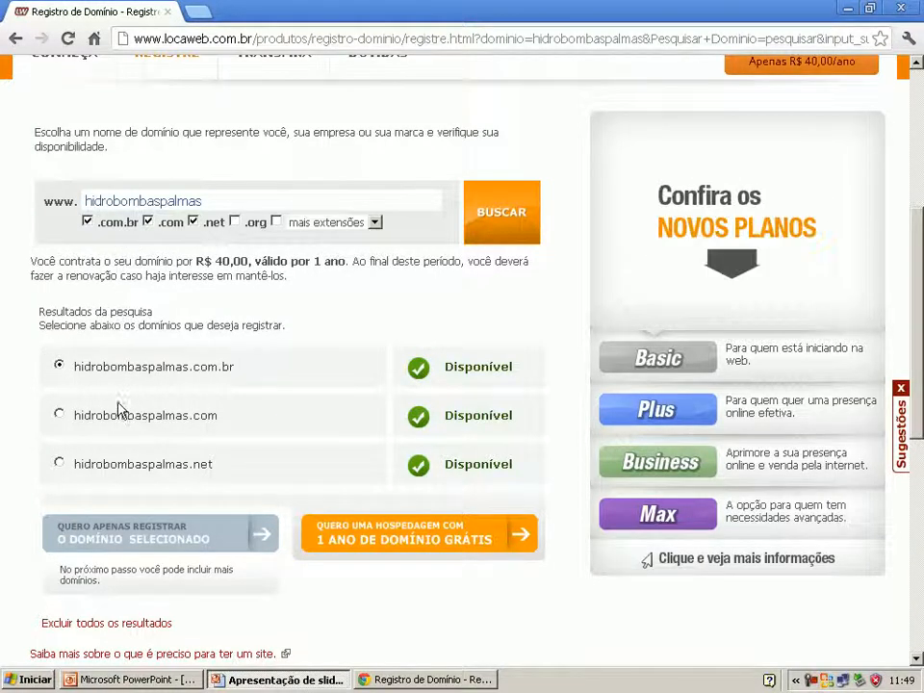
# Step: Select the .com and .net results in turn, return the selection to hidrobombaspalmas.com.br and point out its name
pyautogui.click(59, 415)
pyautogui.click(59, 464)
pyautogui.click(59, 367)
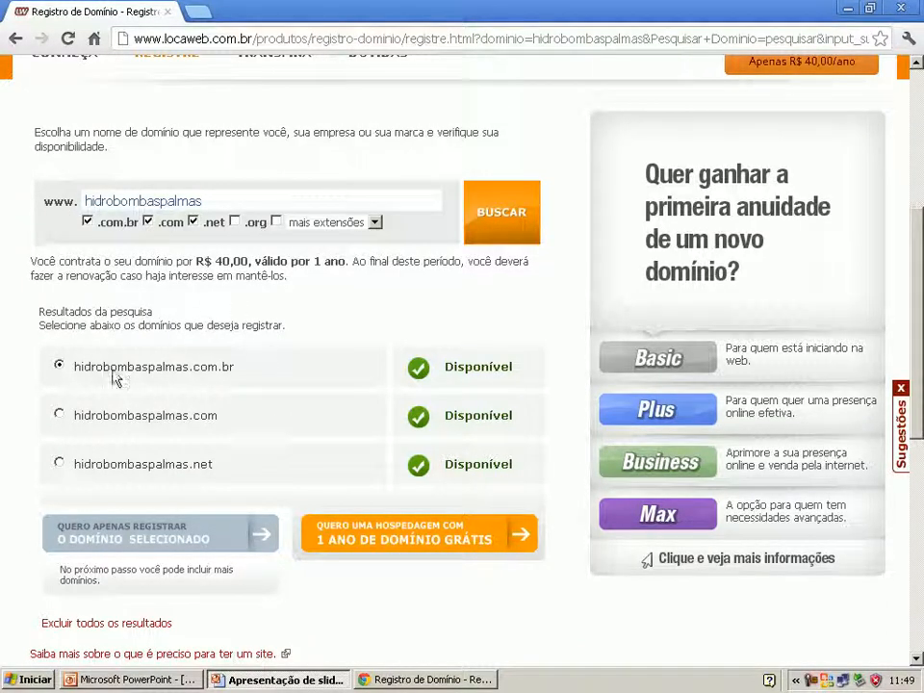
pyautogui.moveTo(77, 369); pyautogui.dragTo(223, 367)
pyautogui.click(242, 367)
pyautogui.doubleClick(240, 366)
pyautogui.click(238, 367)
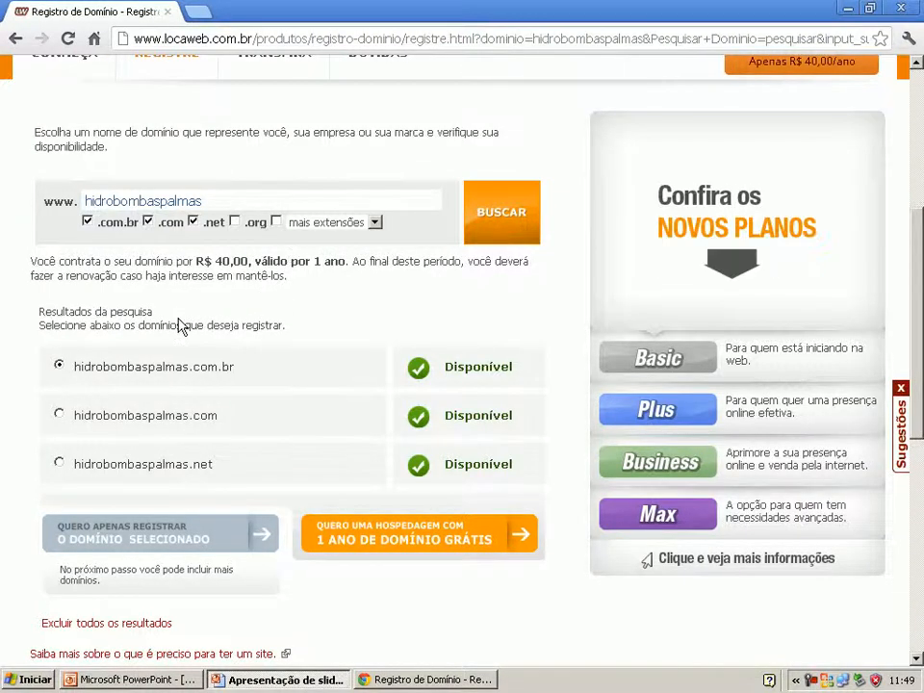
# Step: Examine the domain registration page, comparing the annual price and the availability of the .com.br, .com and .net results
pyautogui.scroll(4, 182, 325)
pyautogui.scroll(-2, 180, 326)
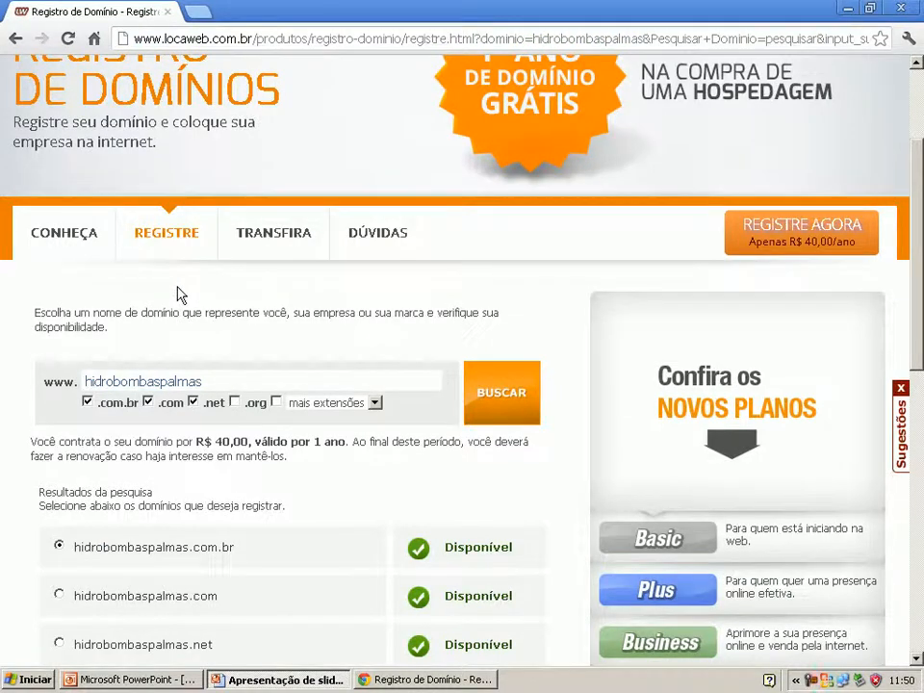
pyautogui.scroll(-5, 178, 294)
pyautogui.scroll(2, 181, 462)
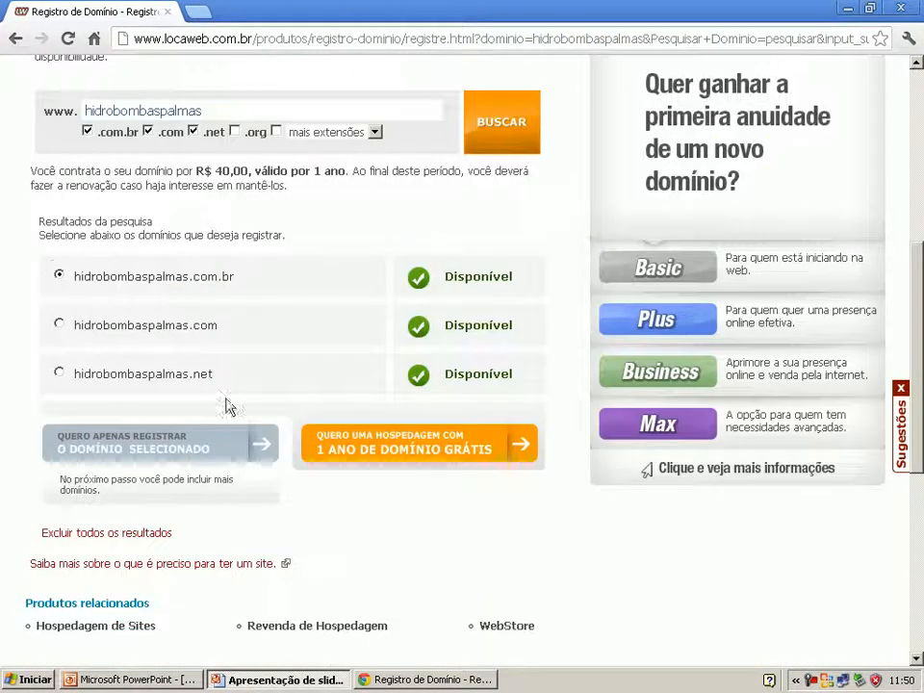
pyautogui.scroll(3, 245, 294)
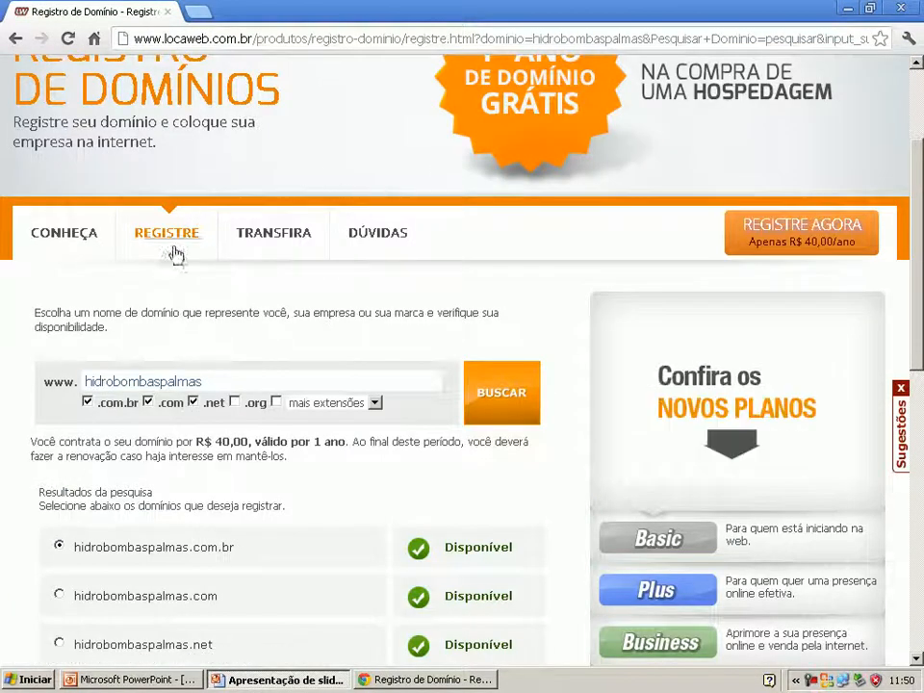
pyautogui.scroll(-1, 400, 280)
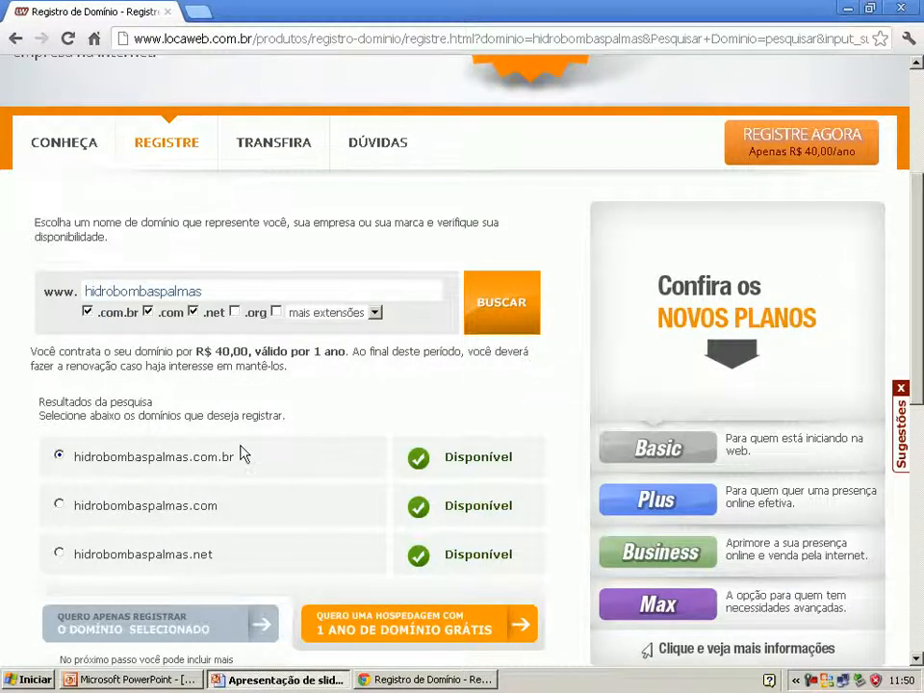
pyautogui.scroll(3, 90, 343)
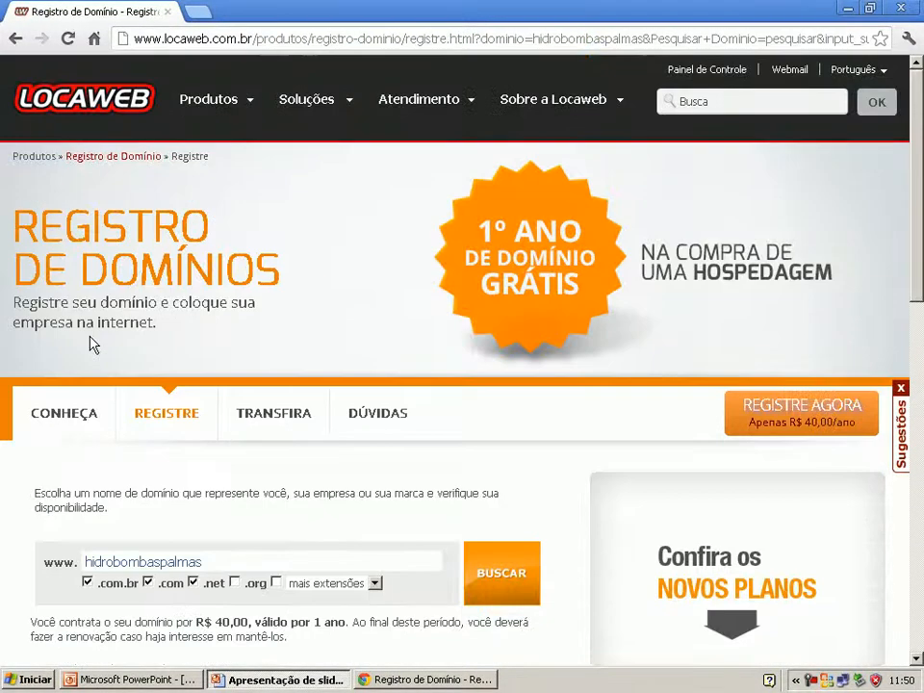
pyautogui.scroll(-2, 343, 435)
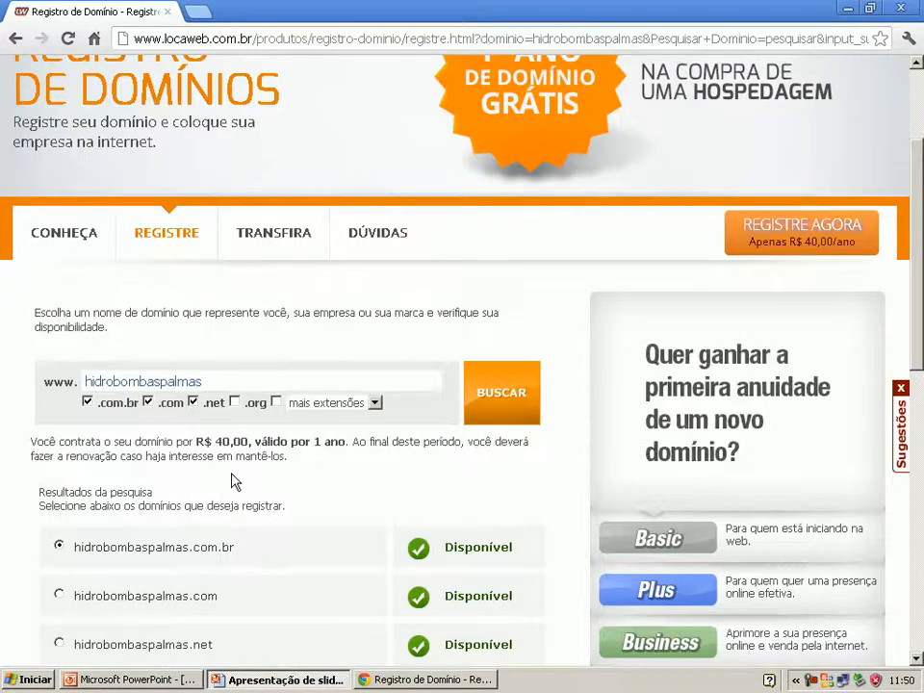
pyautogui.scroll(-2, 261, 479)
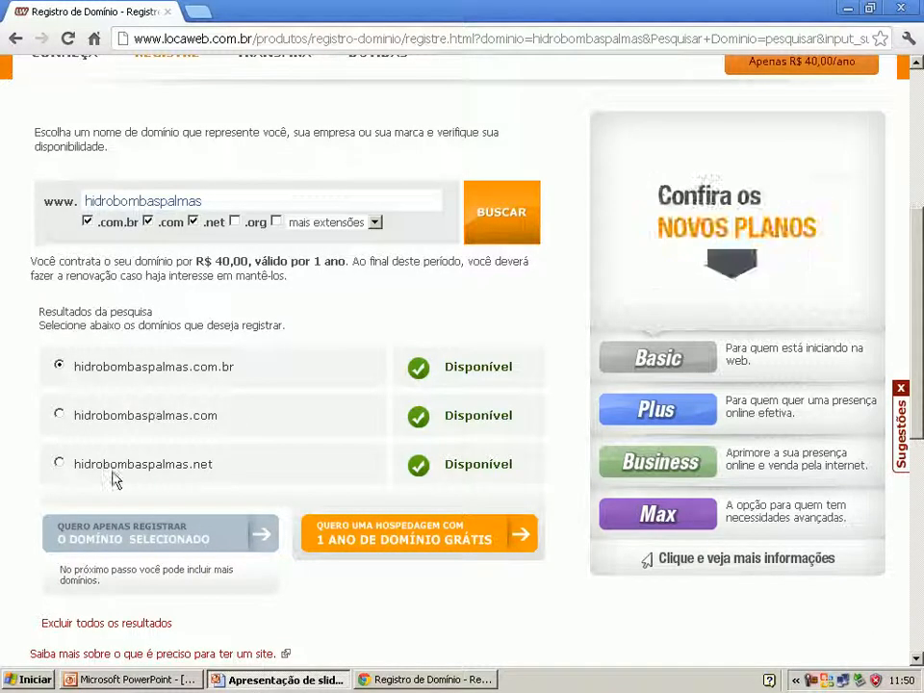
pyautogui.scroll(4, 113, 480)
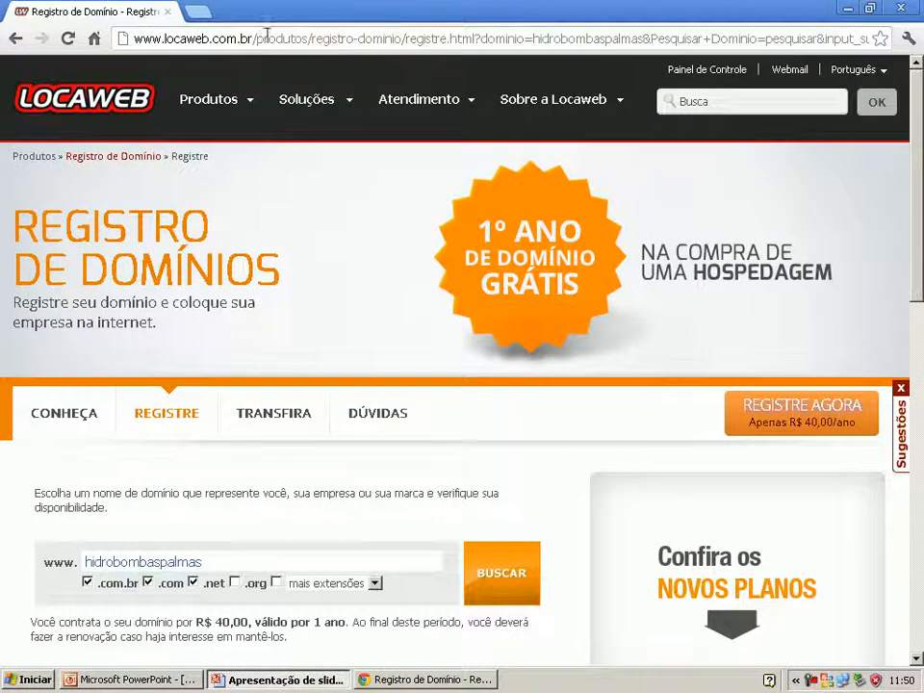
# Step: Close the Locaweb page, return to the PowerPoint slide show and advance to the briefing slide
pyautogui.click(167, 11)
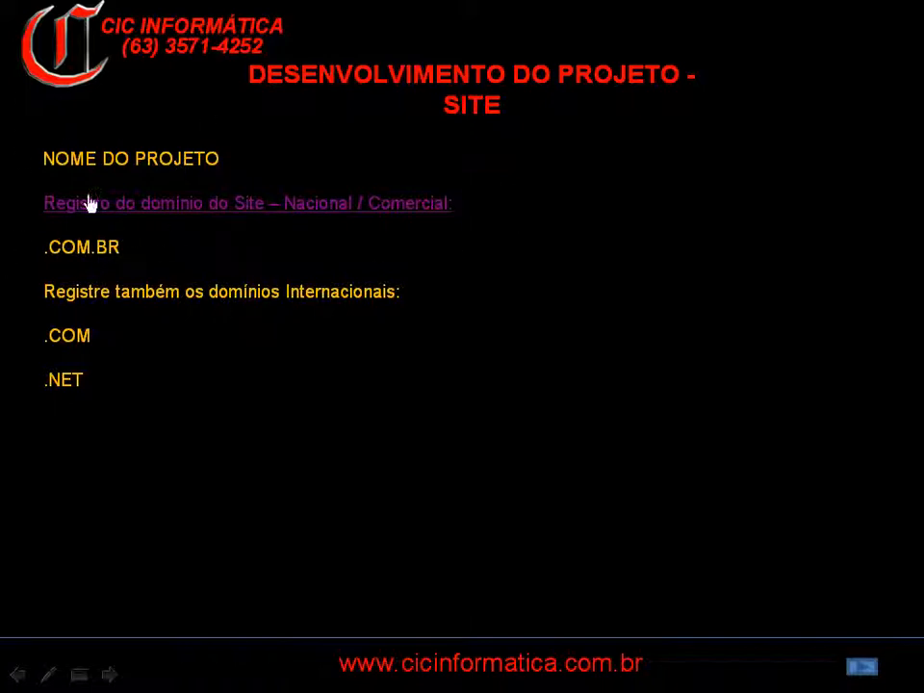
pyautogui.click(863, 673)
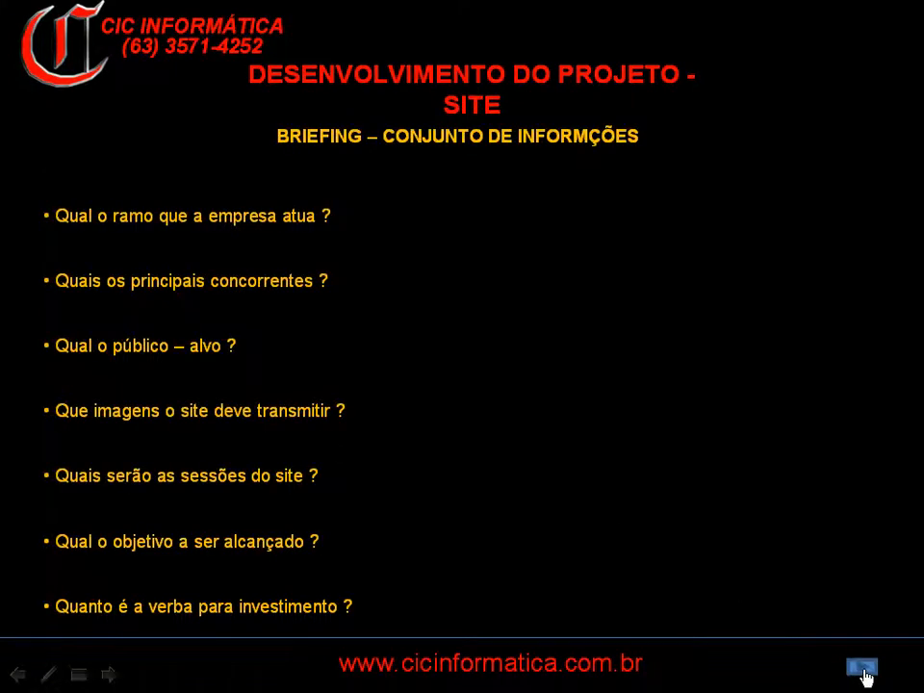